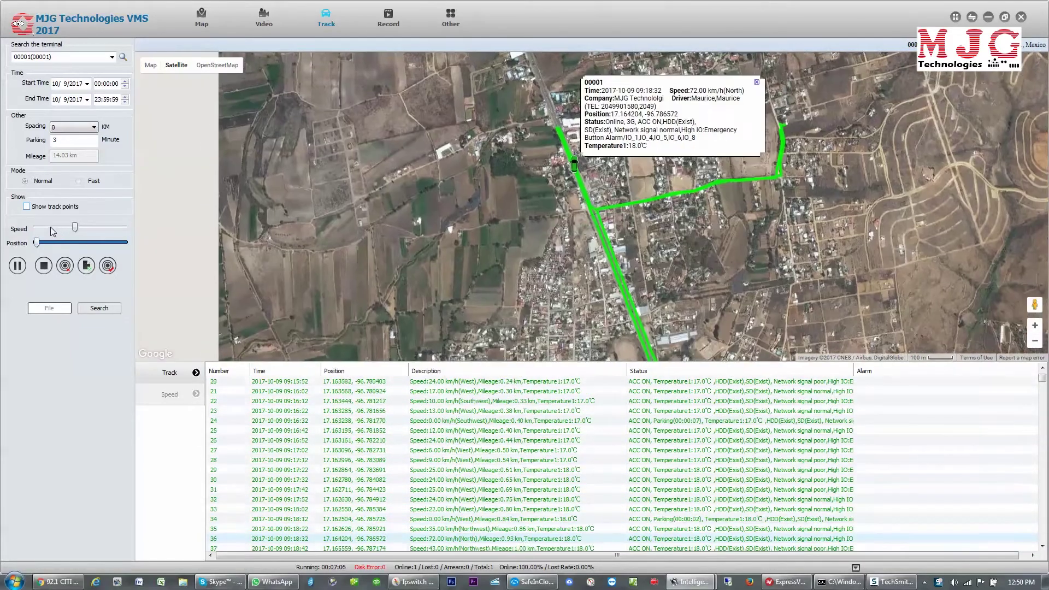
Adjust the Speed slider to change the playback rate of device 00001's 9 October route.
click(50, 228)
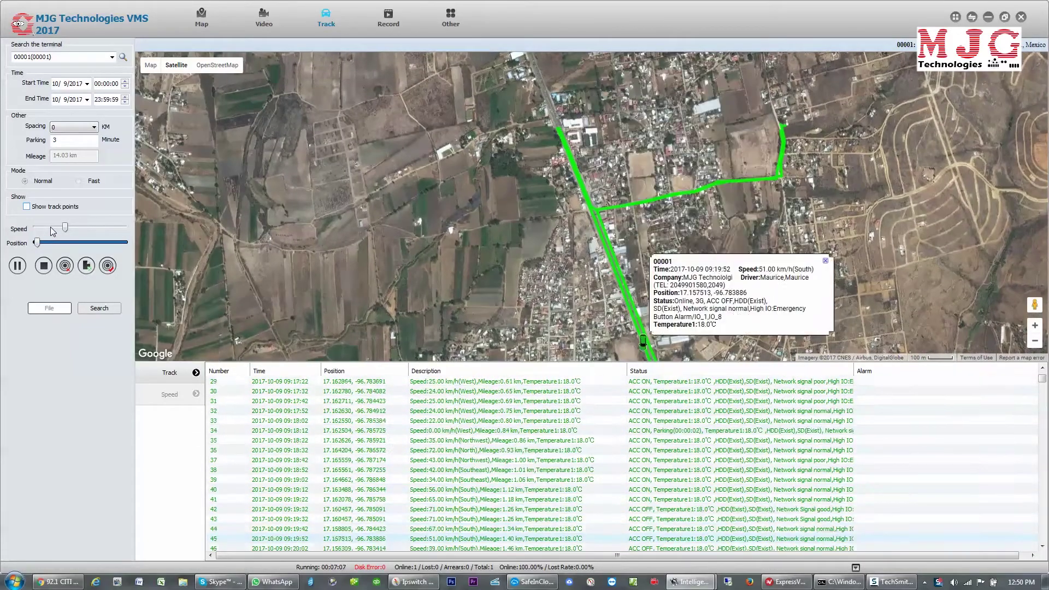
click(50, 227)
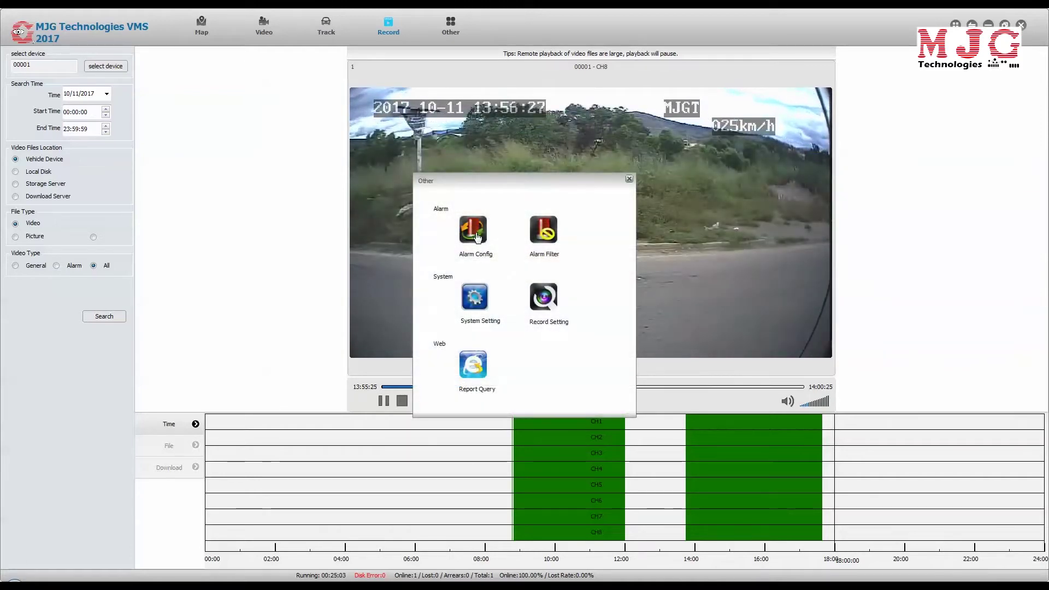
Open the Alarm Config settings from the Other tools panel.
click(473, 230)
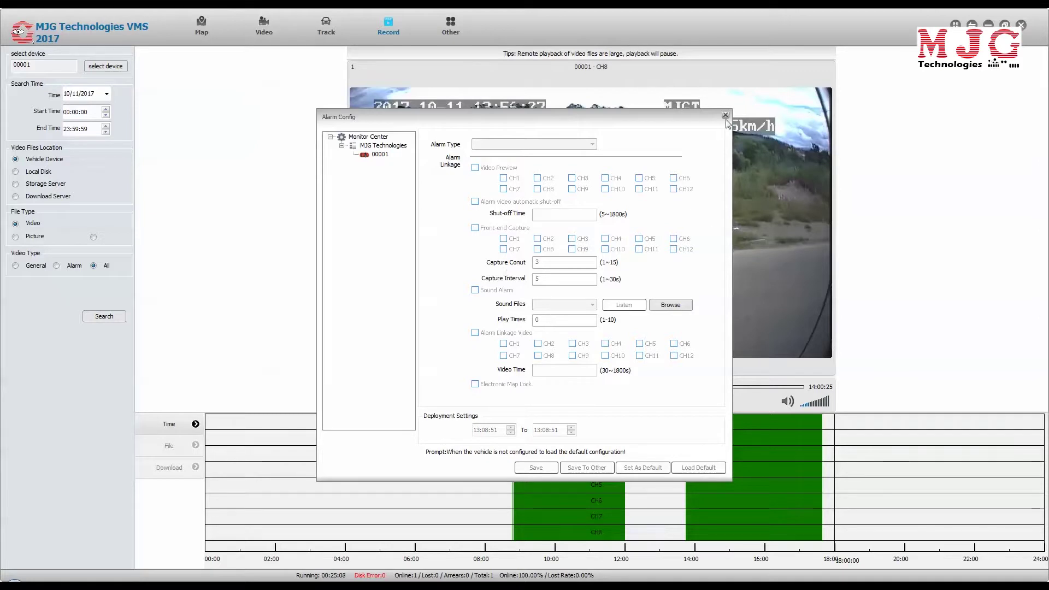
Close Alarm Config, then scroll through the Alarm Filter list and close it.
click(726, 116)
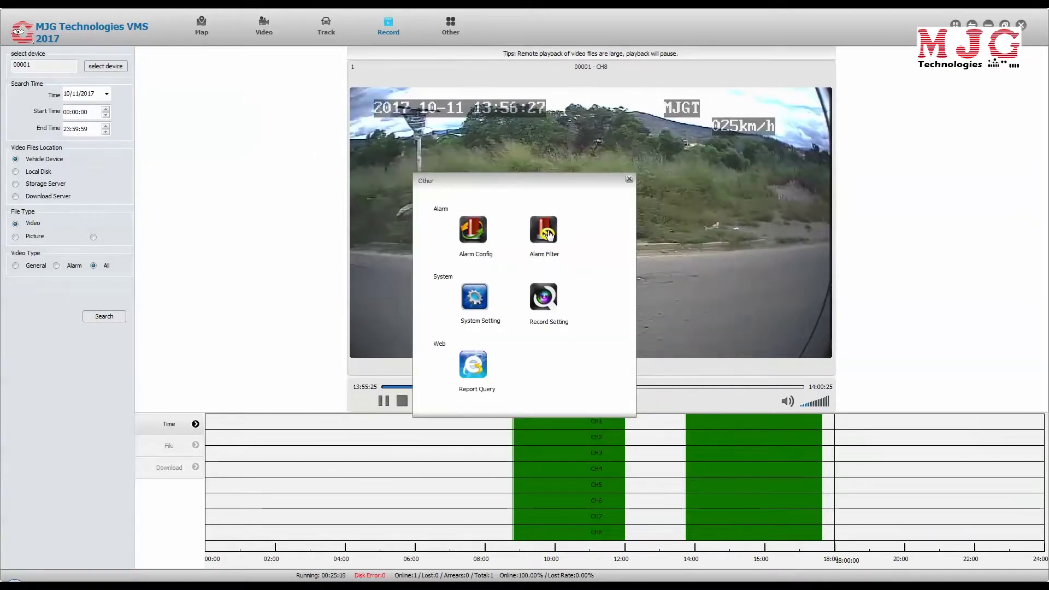
click(549, 235)
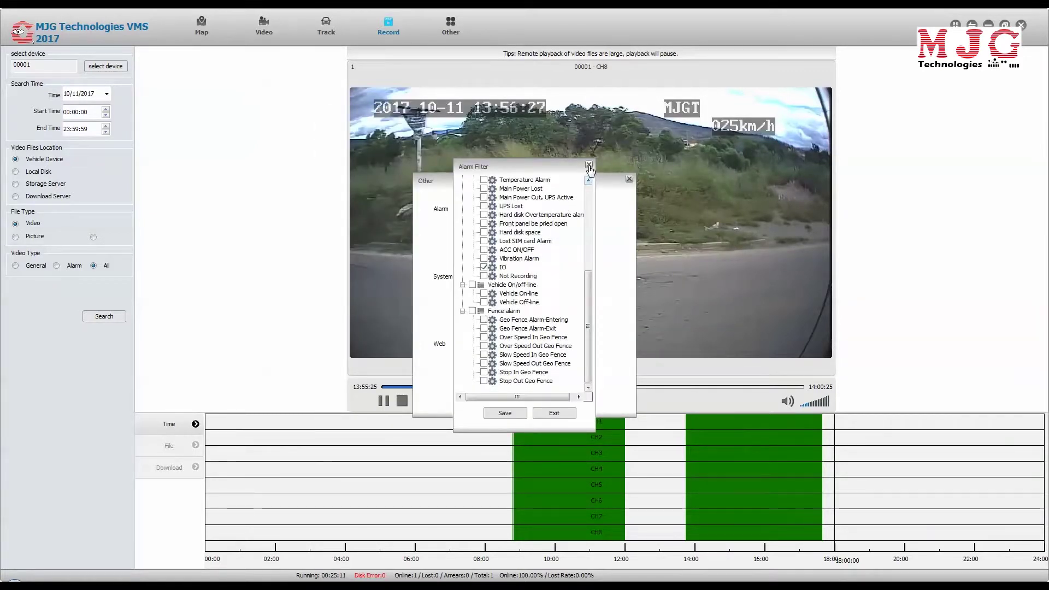
drag(591, 285, 591, 198)
click(589, 165)
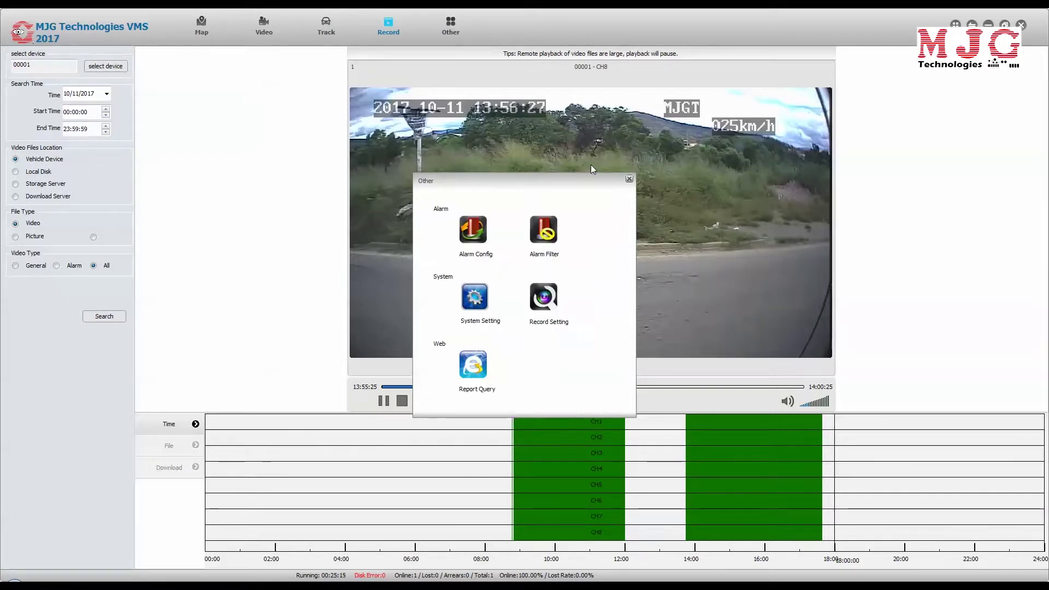
Browse the System Setting pages for video, map, password, logo, hotkey and other options, then close.
click(480, 303)
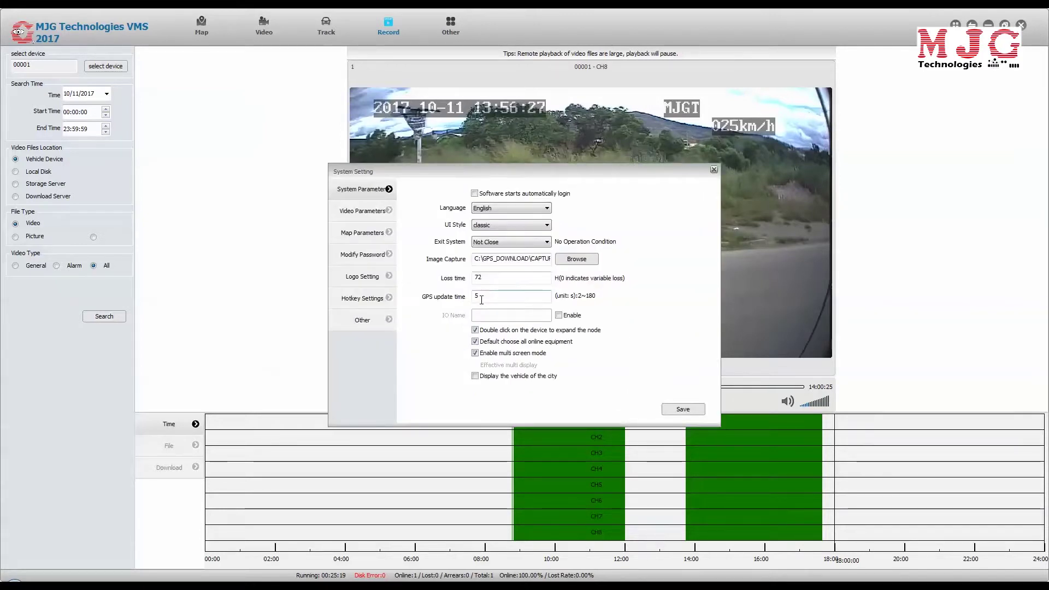
click(365, 212)
click(360, 237)
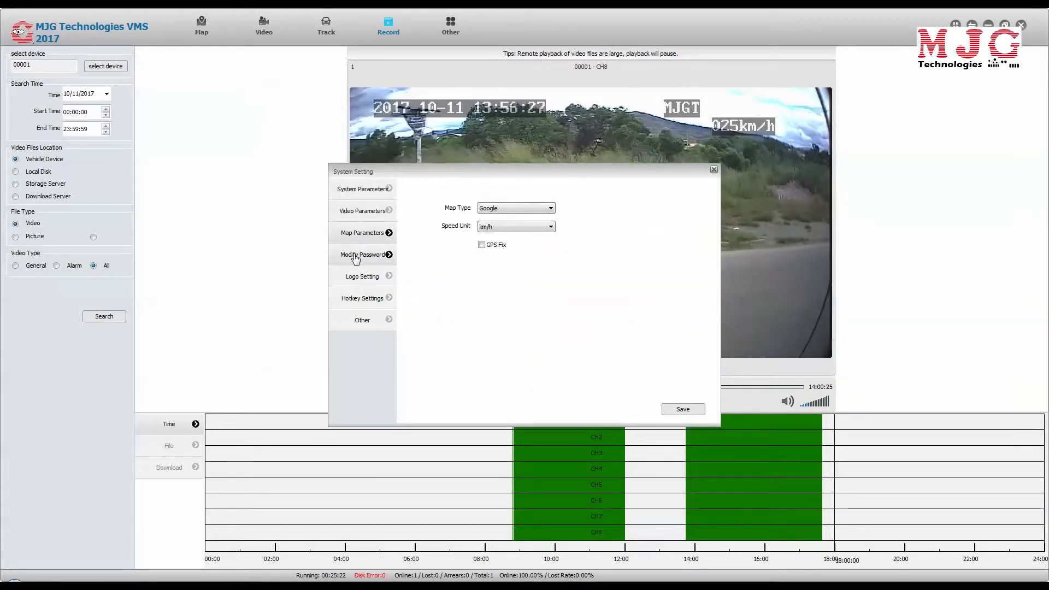
click(355, 259)
click(360, 278)
click(358, 300)
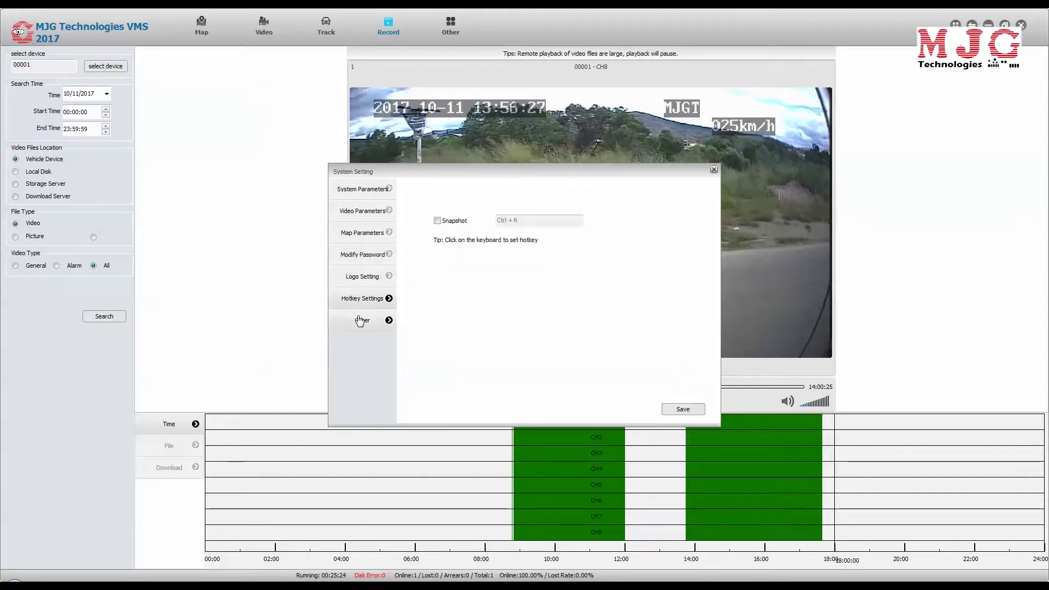
click(360, 321)
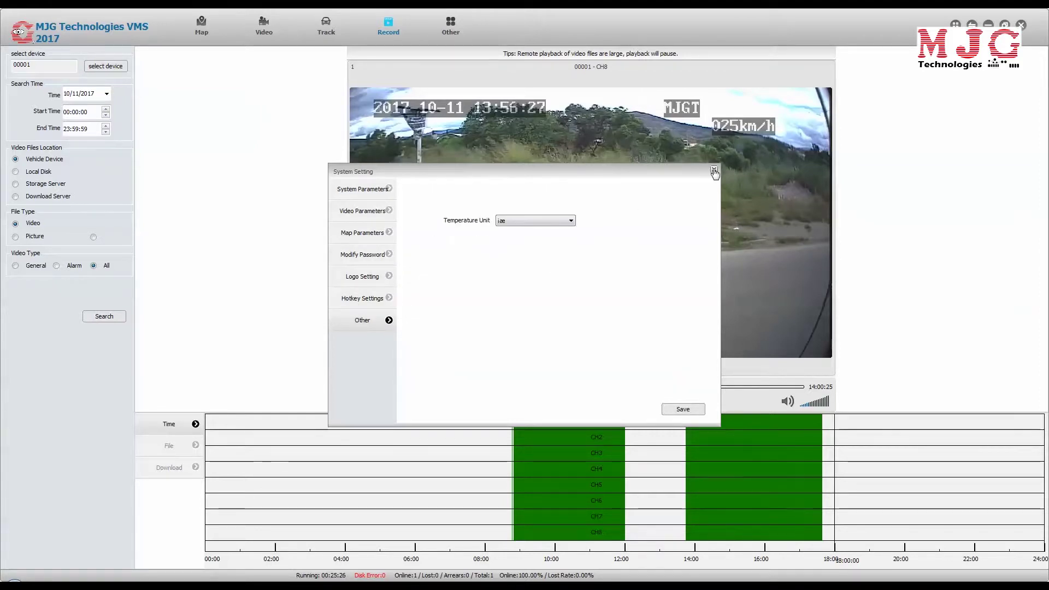
click(714, 171)
Review the Record Setting storage configuration, close it, and bring up device 00001's actions.
click(545, 300)
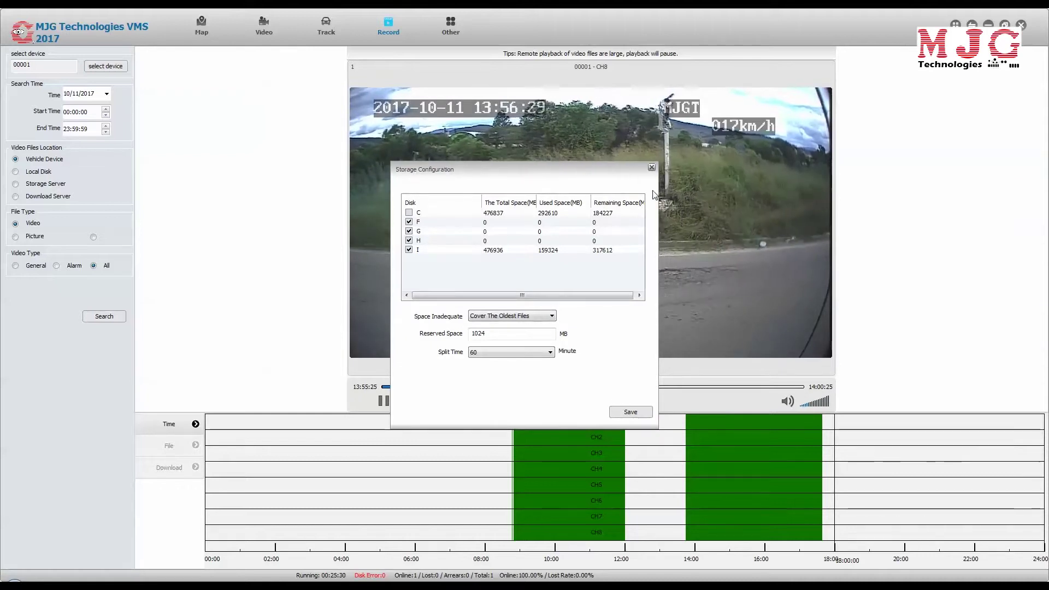
click(652, 168)
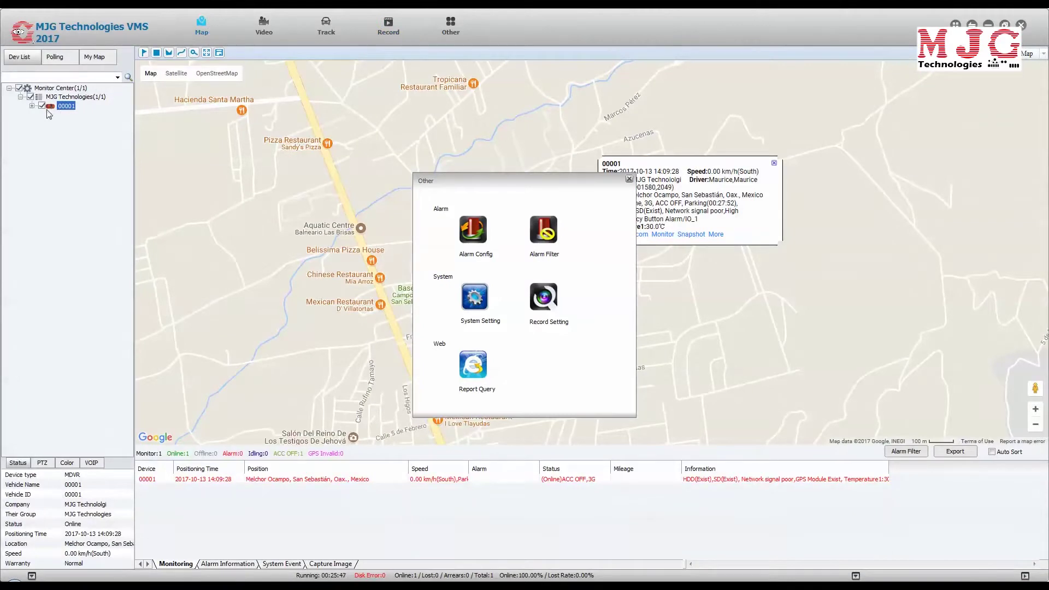
right_click(67, 108)
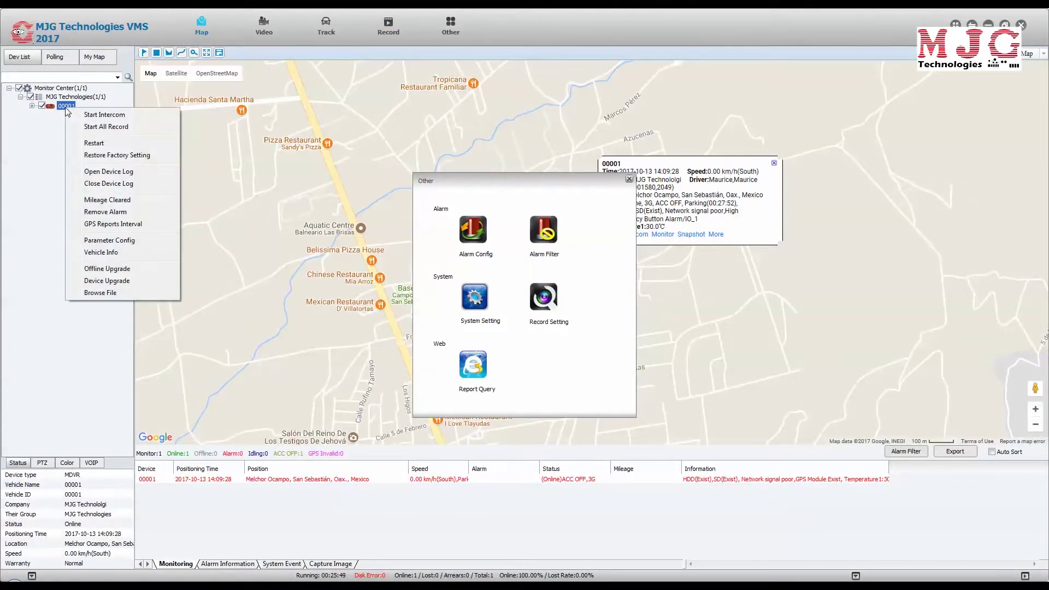
Browse device 00001's Speed Set, PTZ Set and WIFI Set parameters, cancel, and show live video.
click(112, 240)
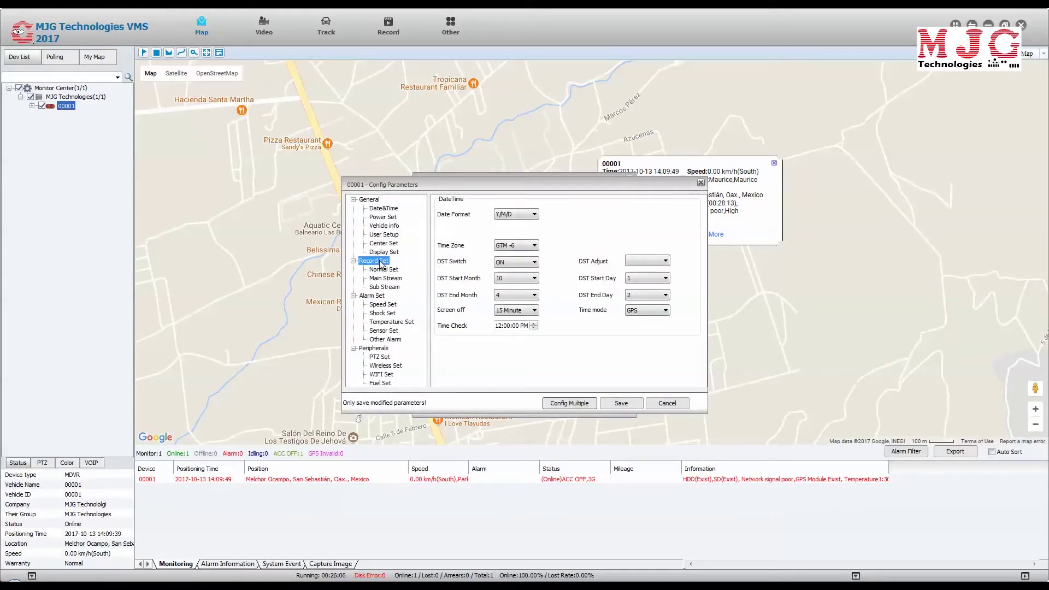
click(383, 305)
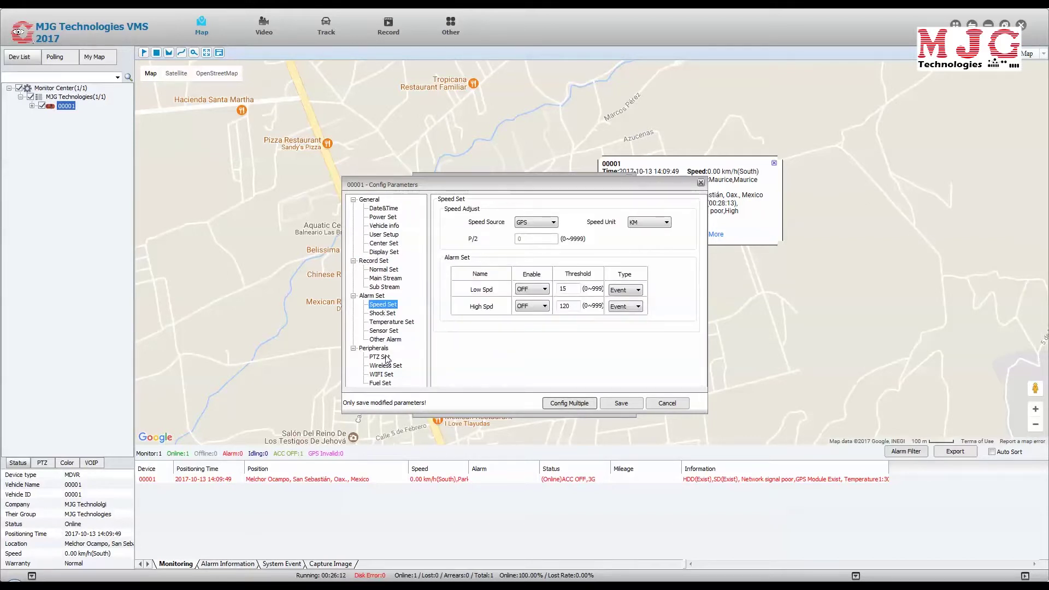
click(386, 358)
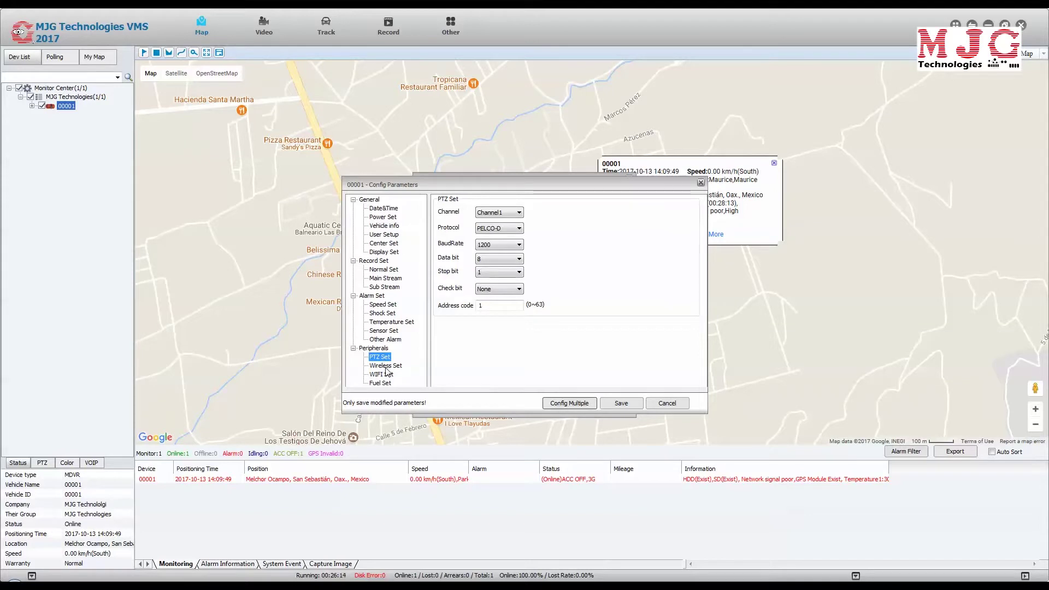
click(386, 367)
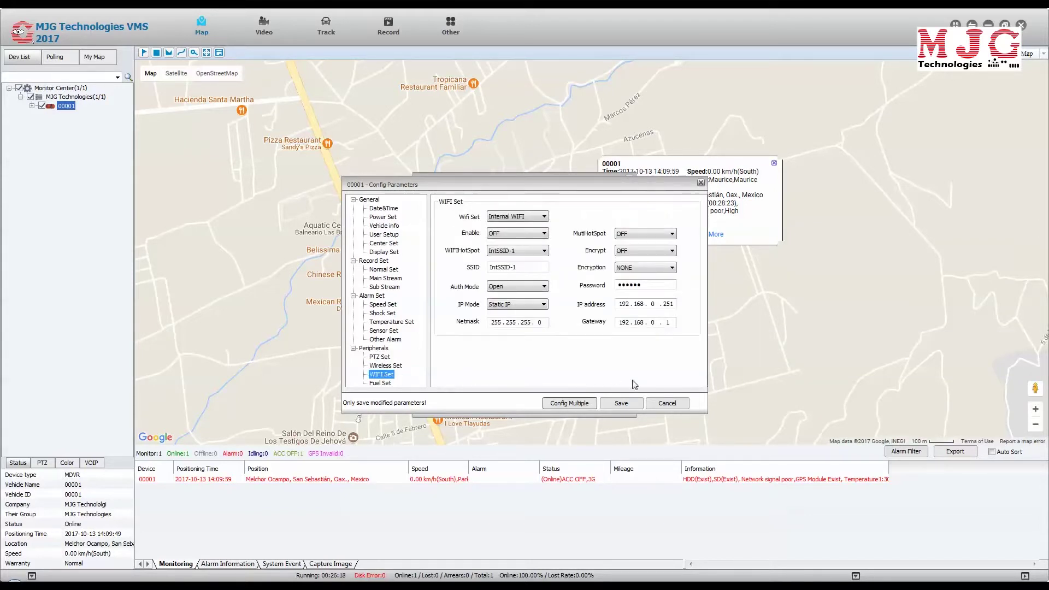
click(661, 404)
click(264, 25)
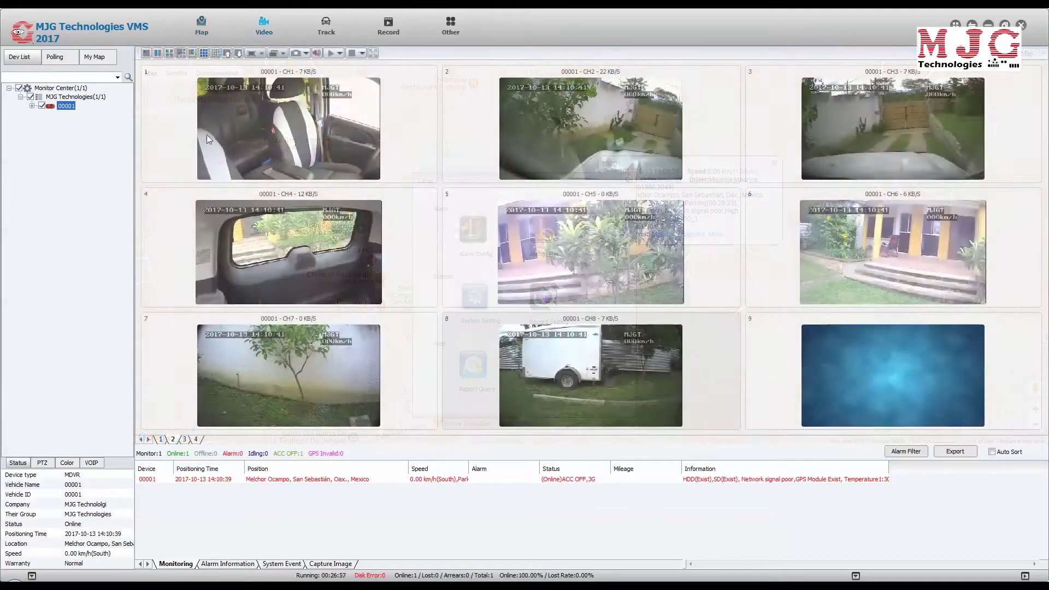
Show the PTZ, image colour and intercom control panels for device 00001.
right_click(51, 109)
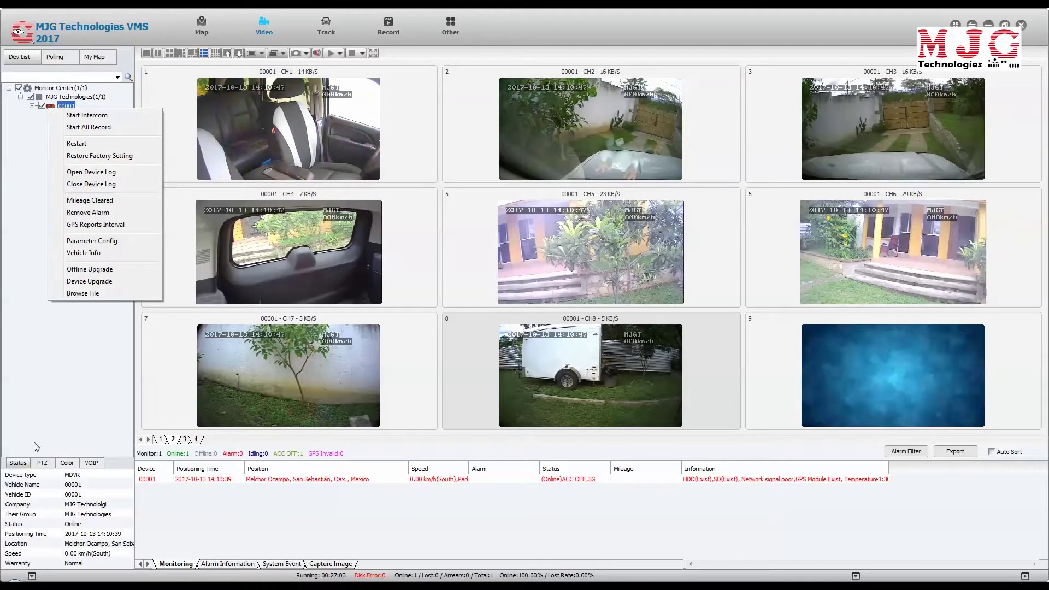
click(41, 464)
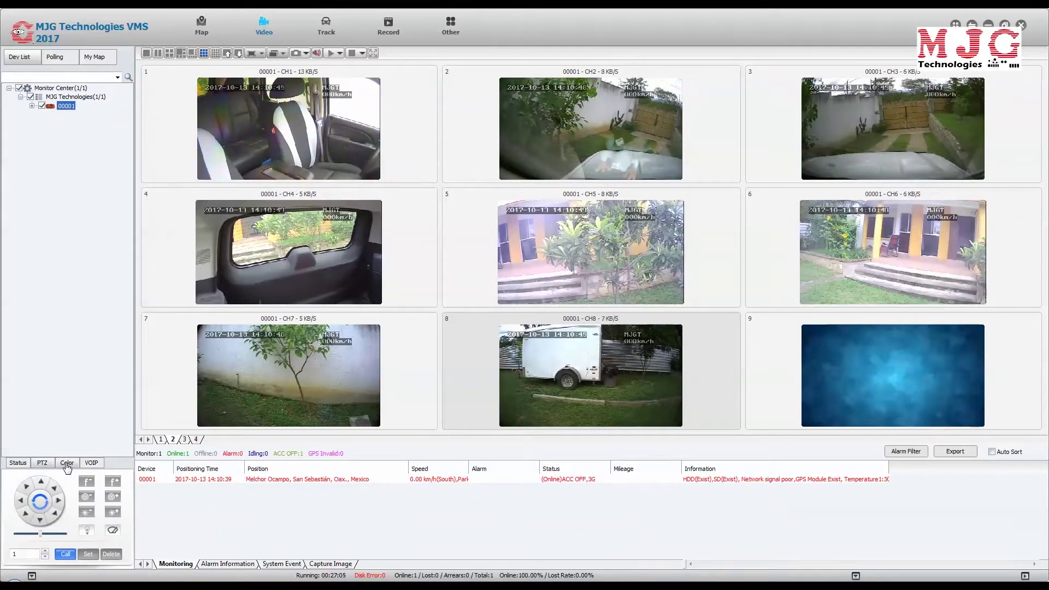
click(67, 464)
click(93, 464)
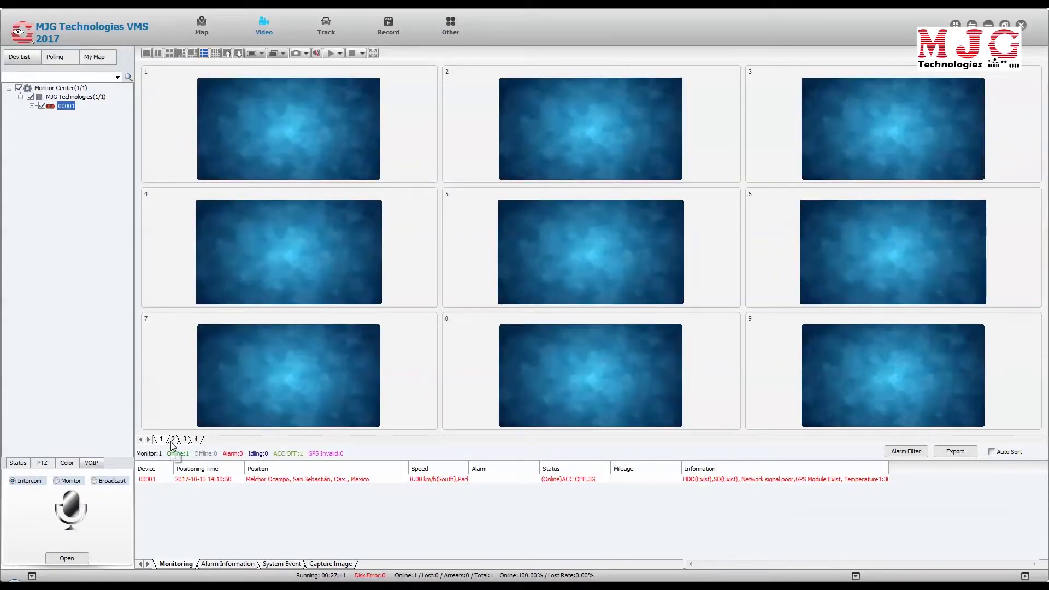
View the CH1–CH8 grid, alarm and system logs, and captured images, then open Vehicle Info.
click(173, 440)
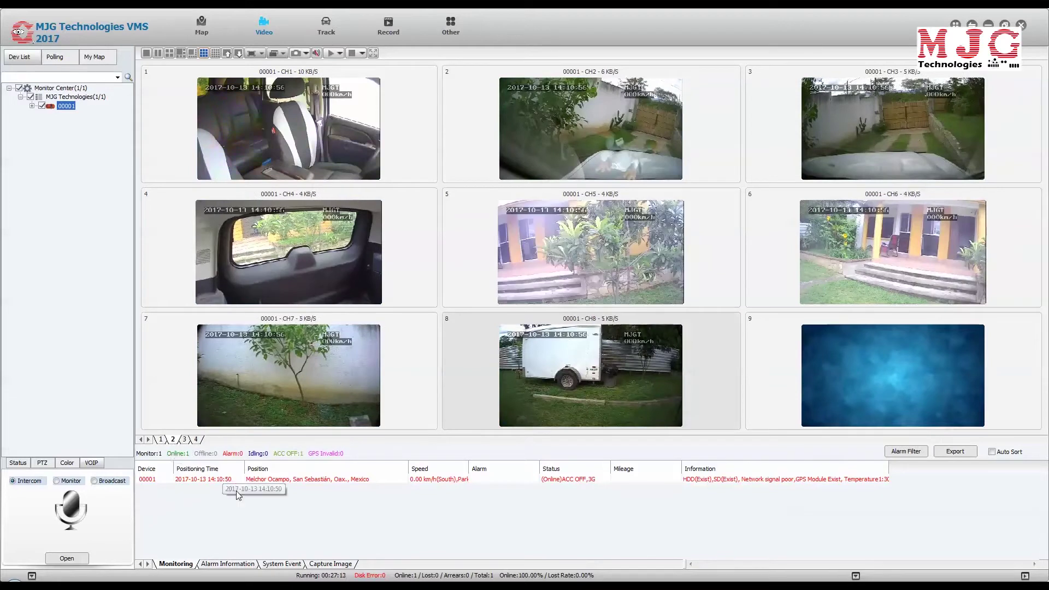
click(224, 565)
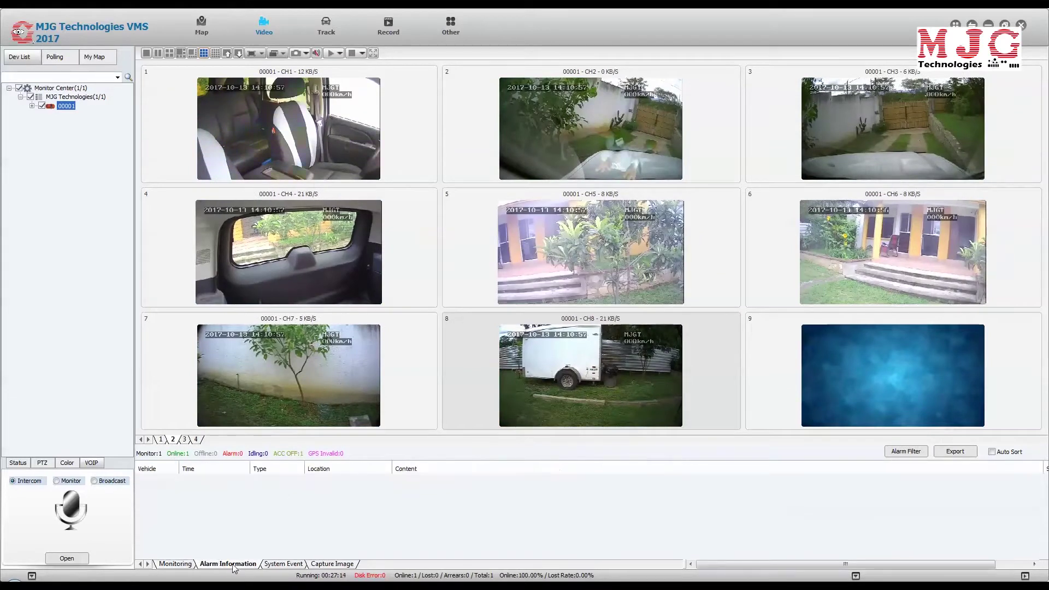
click(276, 565)
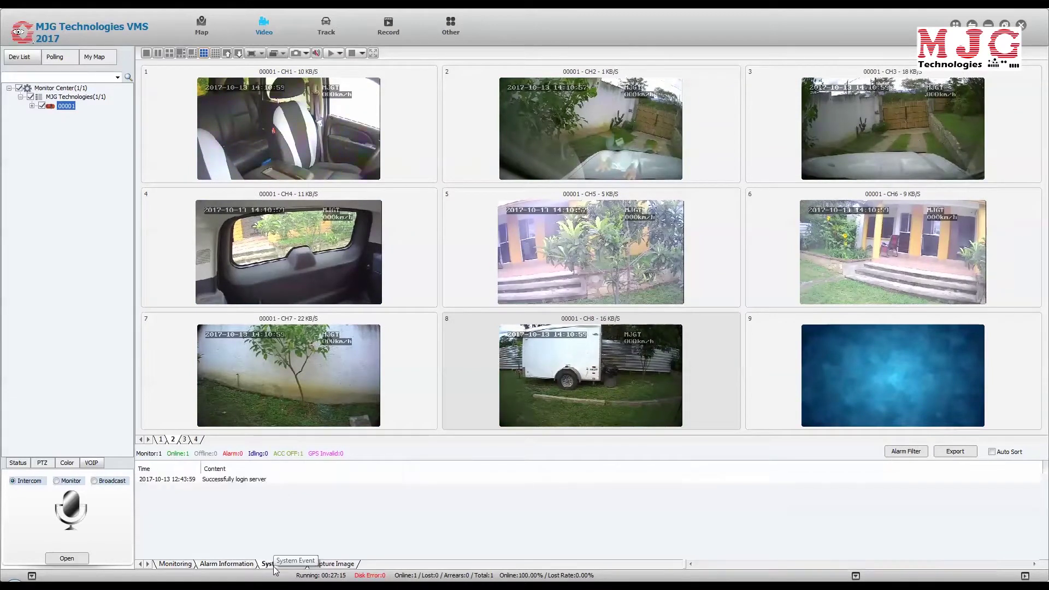
click(330, 564)
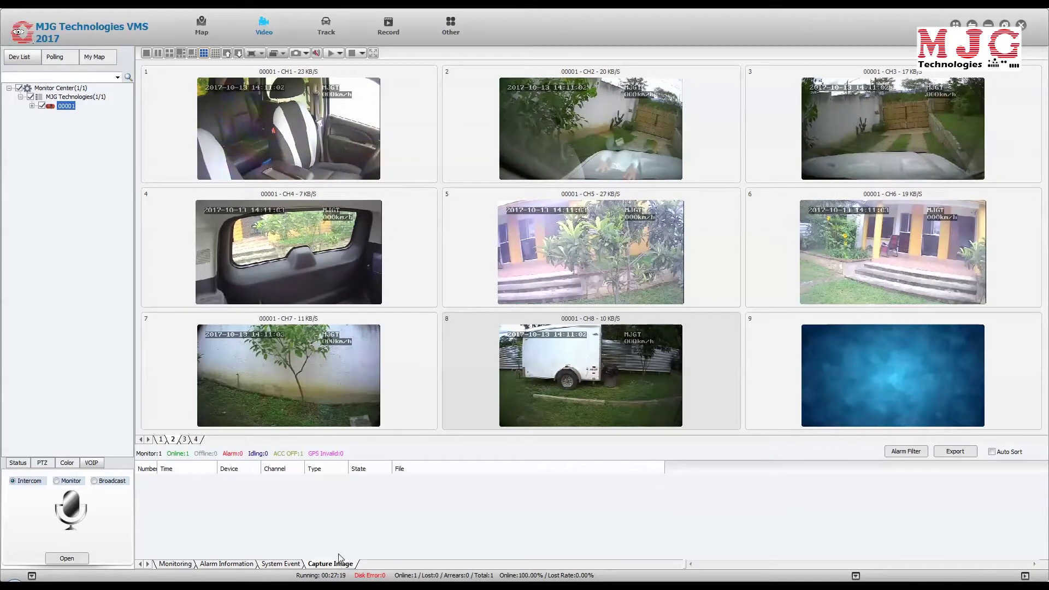
right_click(56, 111)
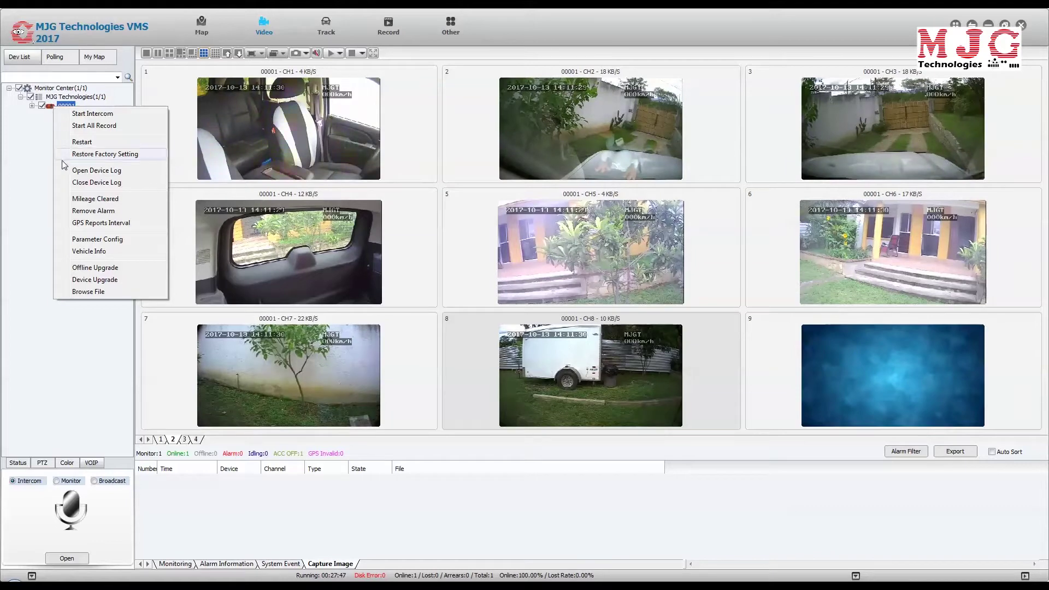
click(89, 251)
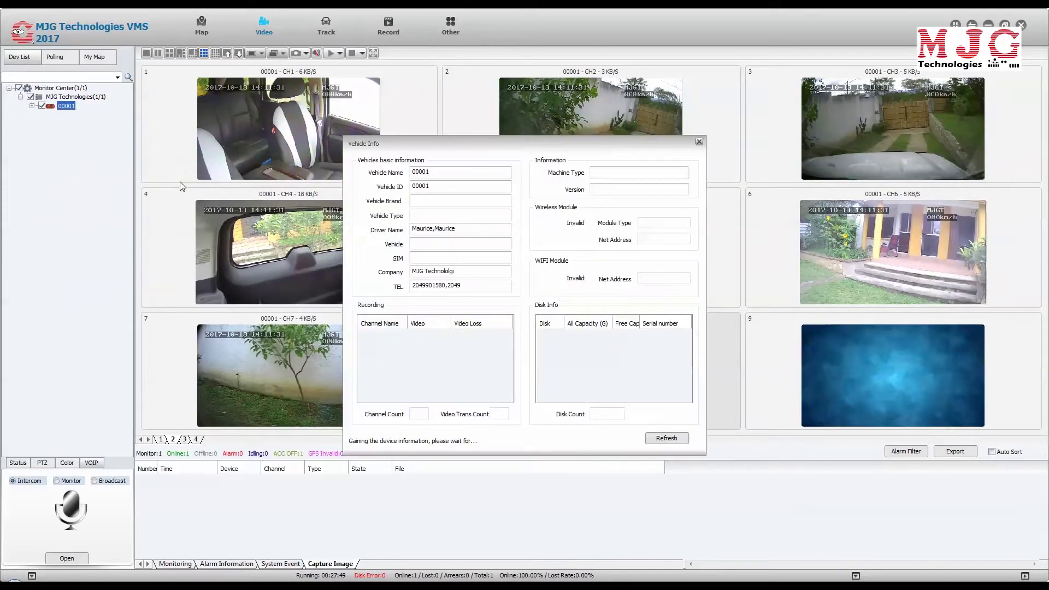
Close Vehicle Info, then enlarge and restore the middle-right, taxi, top-middle, rear-window and guard-rail cameras.
click(699, 143)
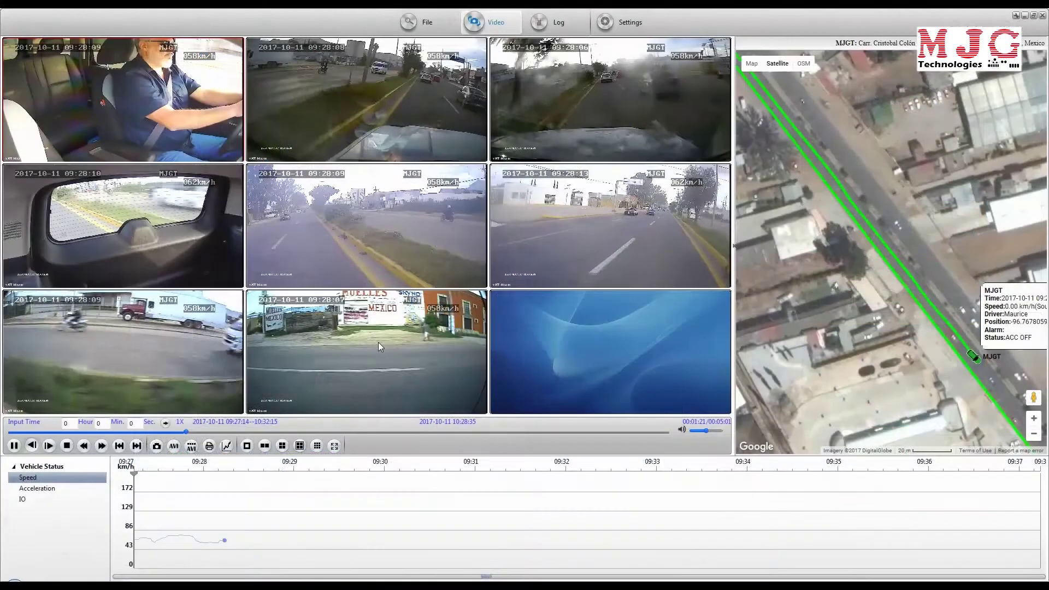
click(602, 239)
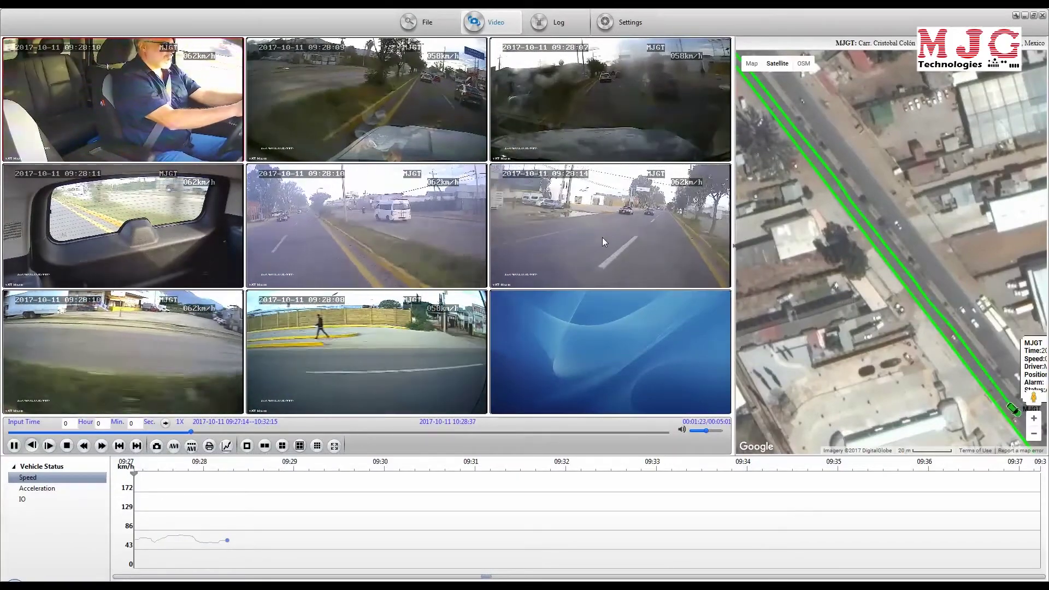
double_click(603, 239)
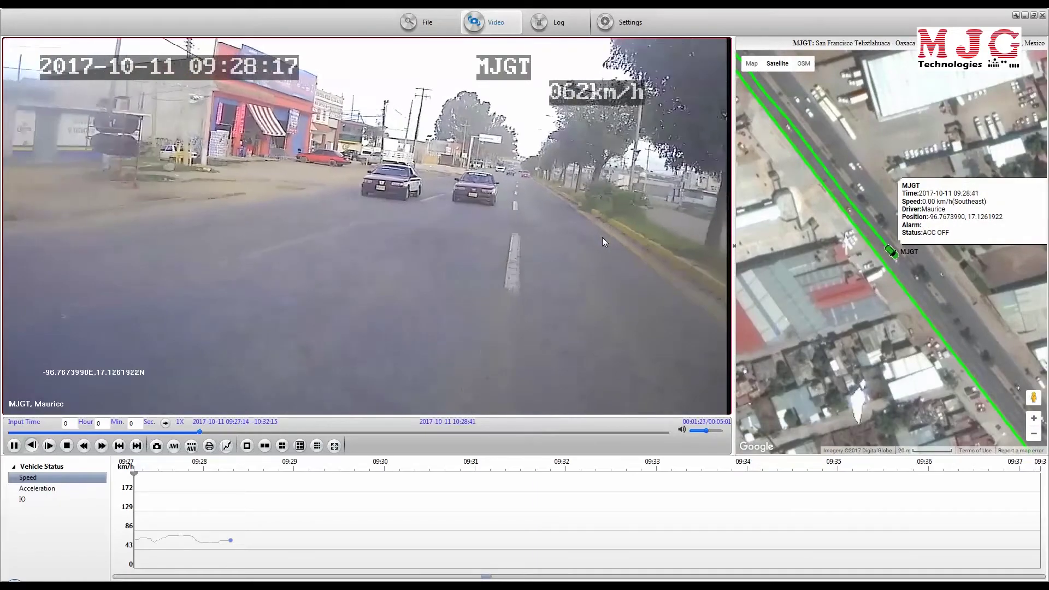
double_click(600, 241)
double_click(404, 339)
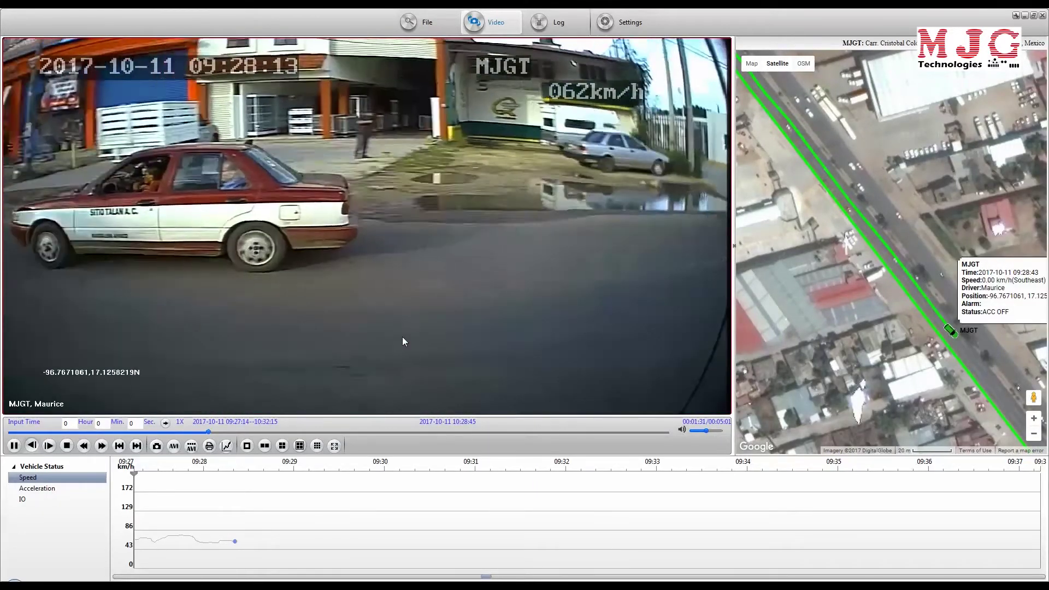
double_click(404, 340)
double_click(428, 98)
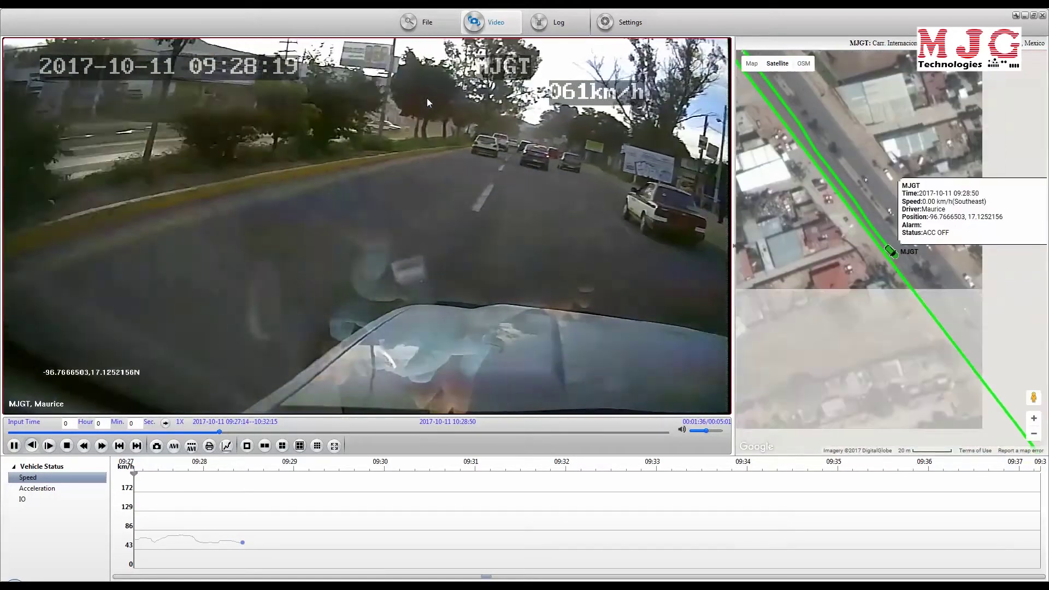
double_click(427, 97)
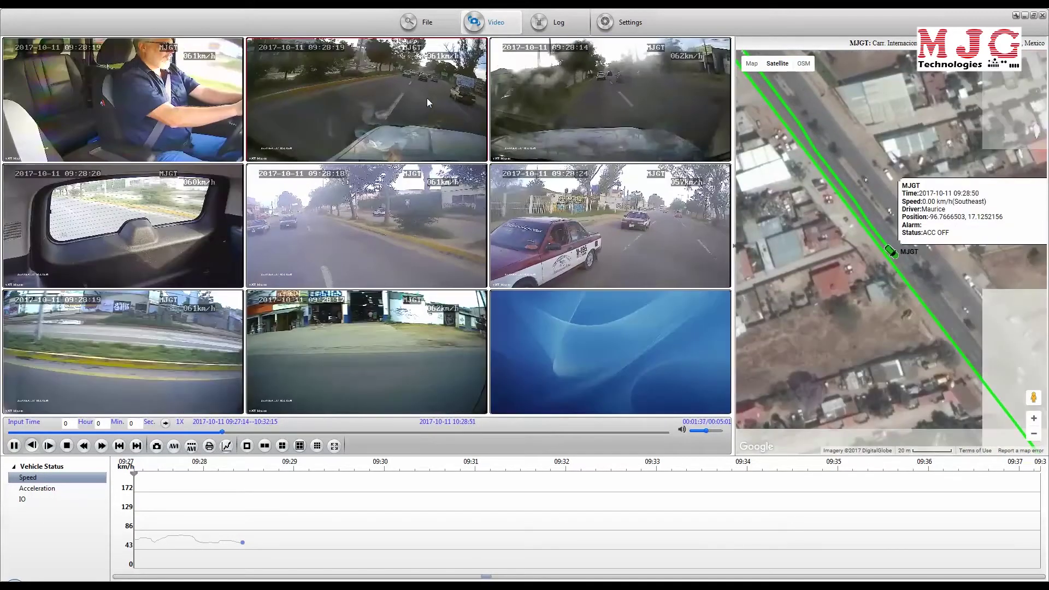
double_click(167, 216)
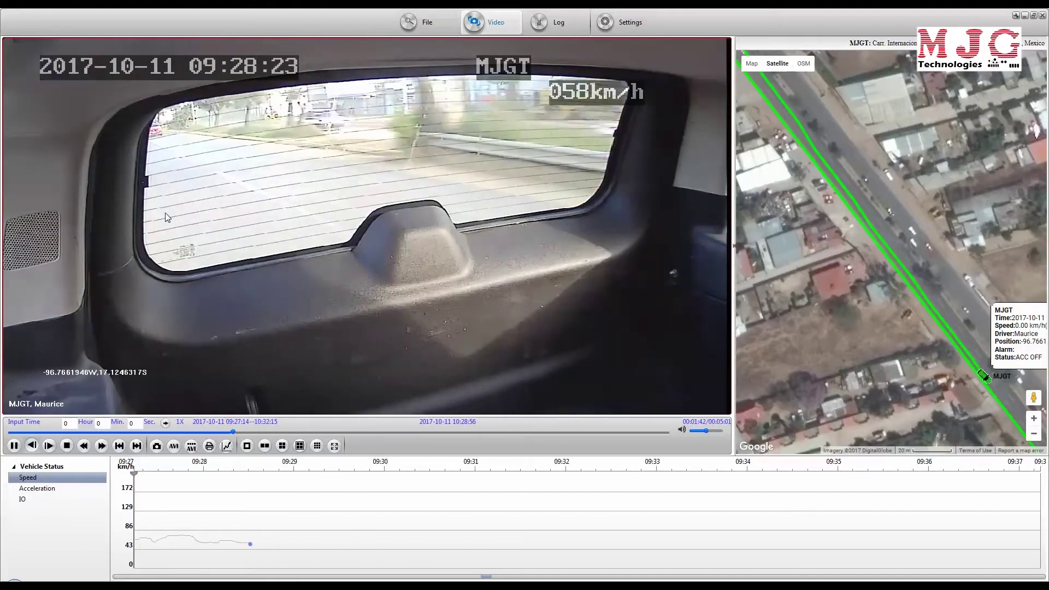
double_click(166, 215)
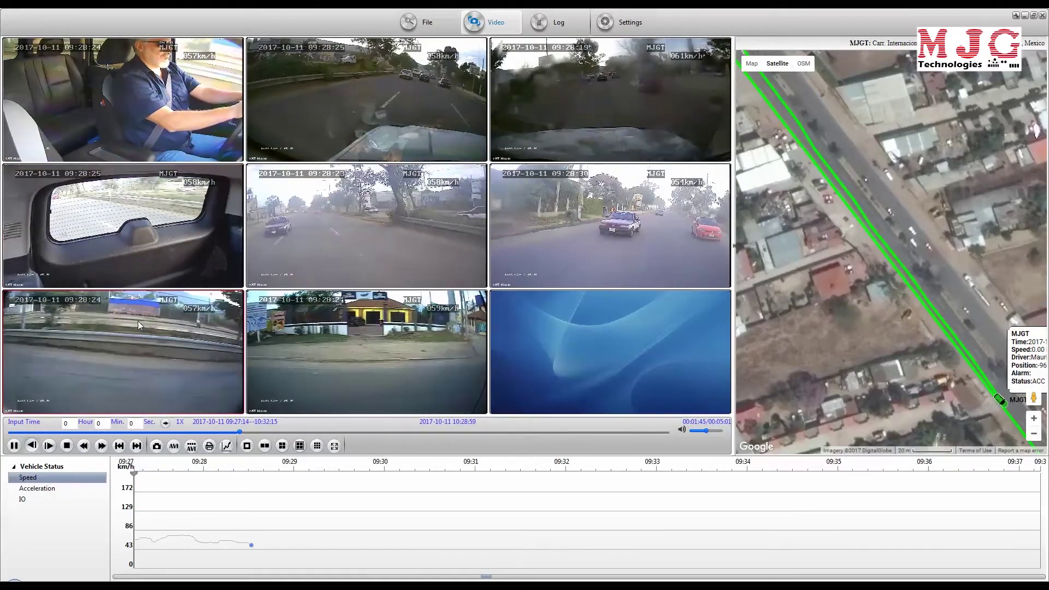
double_click(138, 320)
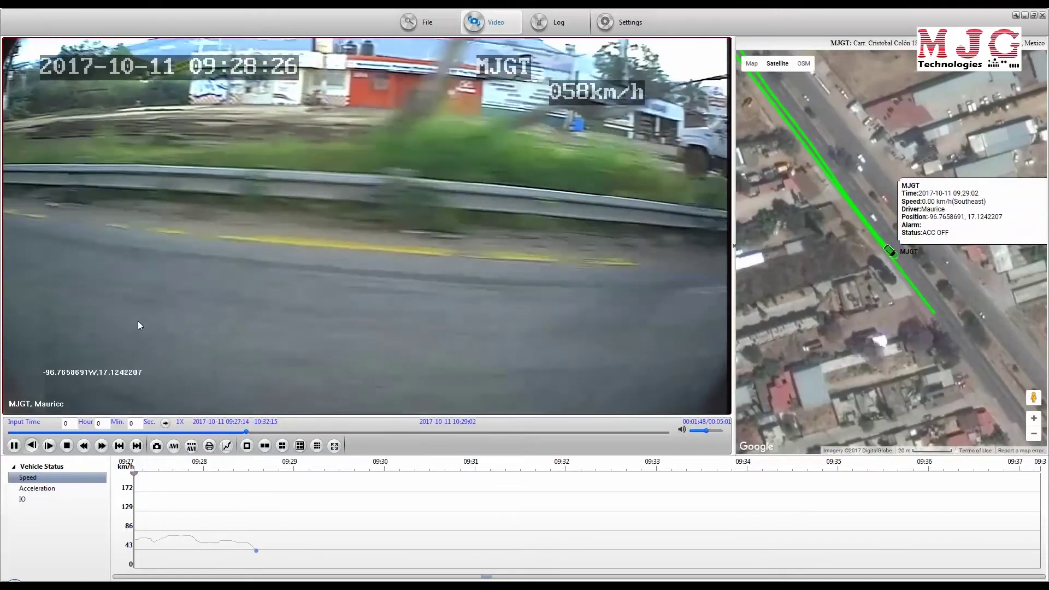
double_click(138, 321)
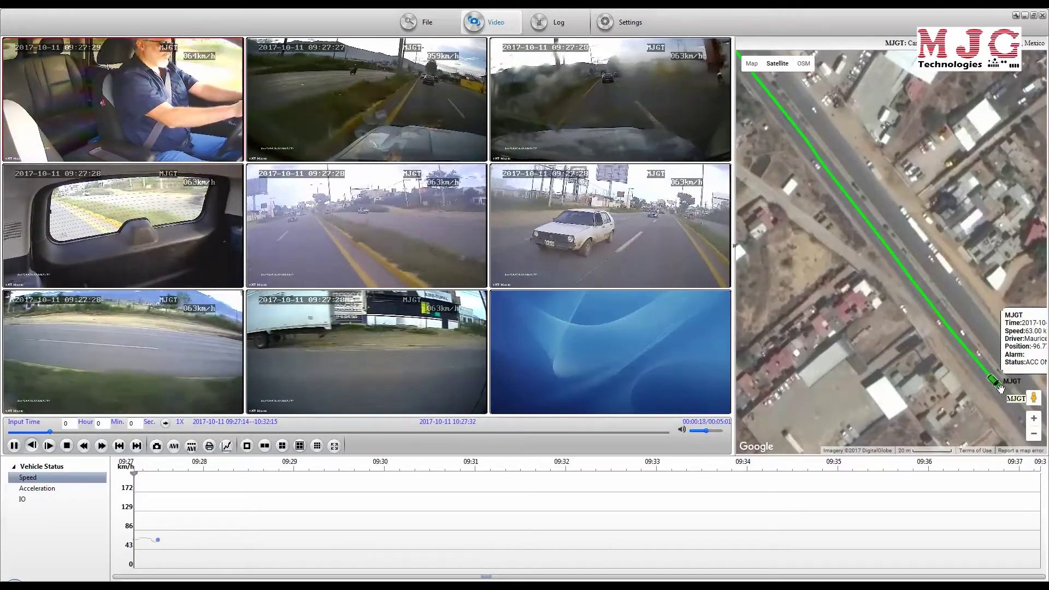
Chart the trip's acceleration and then its IO signals under Vehicle Status.
click(28, 488)
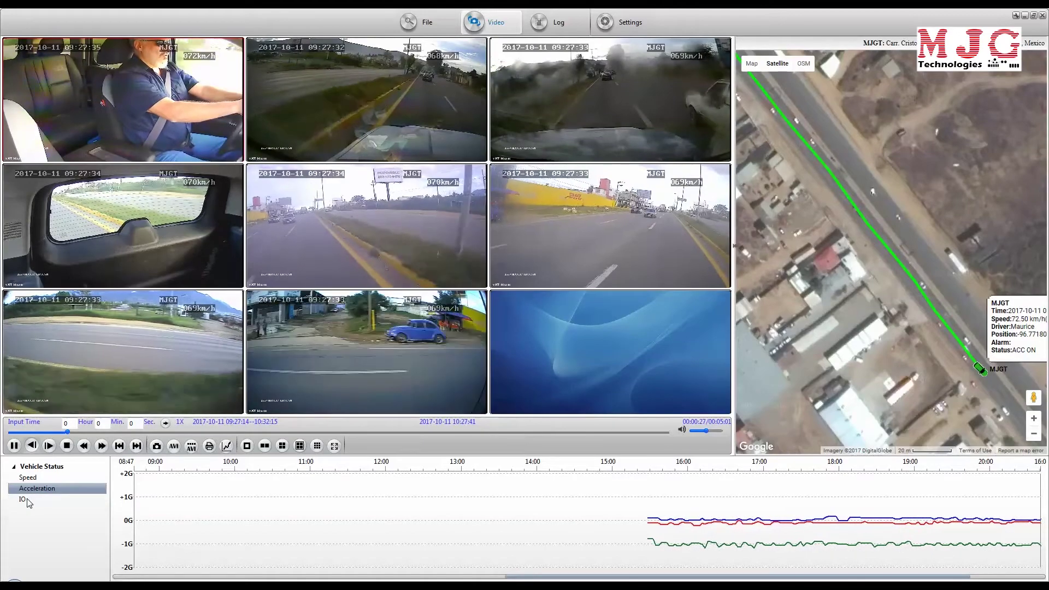
click(26, 499)
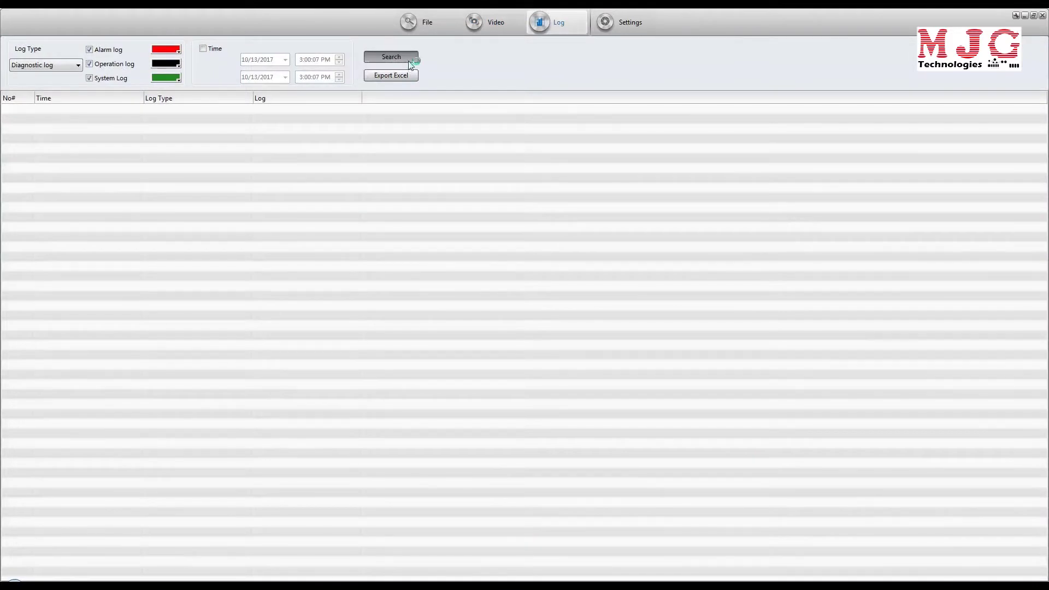
Start an Excel export of the log, then scroll the record list down to the alarm entries.
click(407, 75)
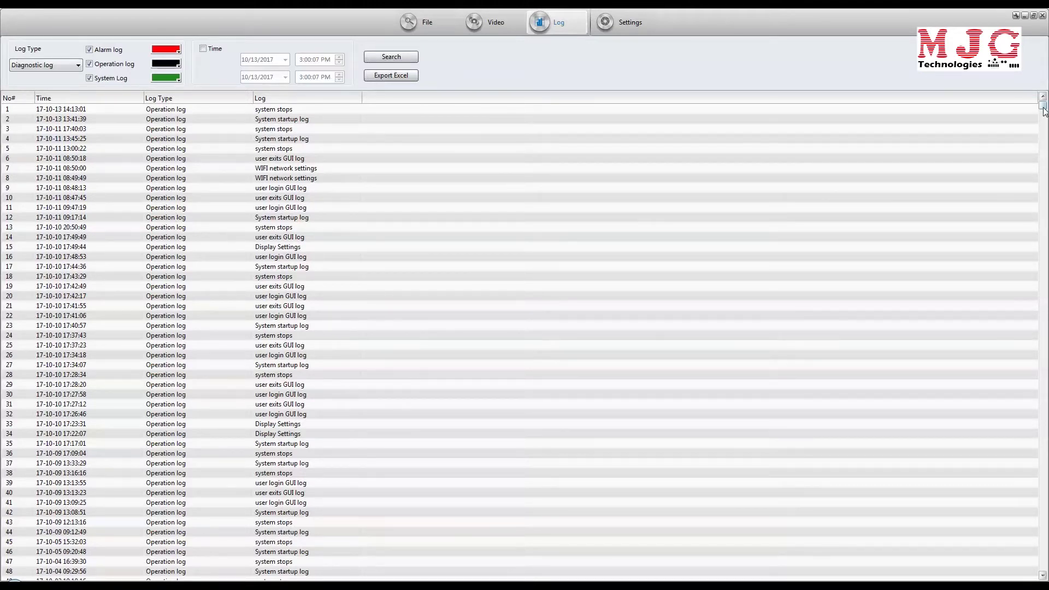
drag(1044, 111, 1046, 224)
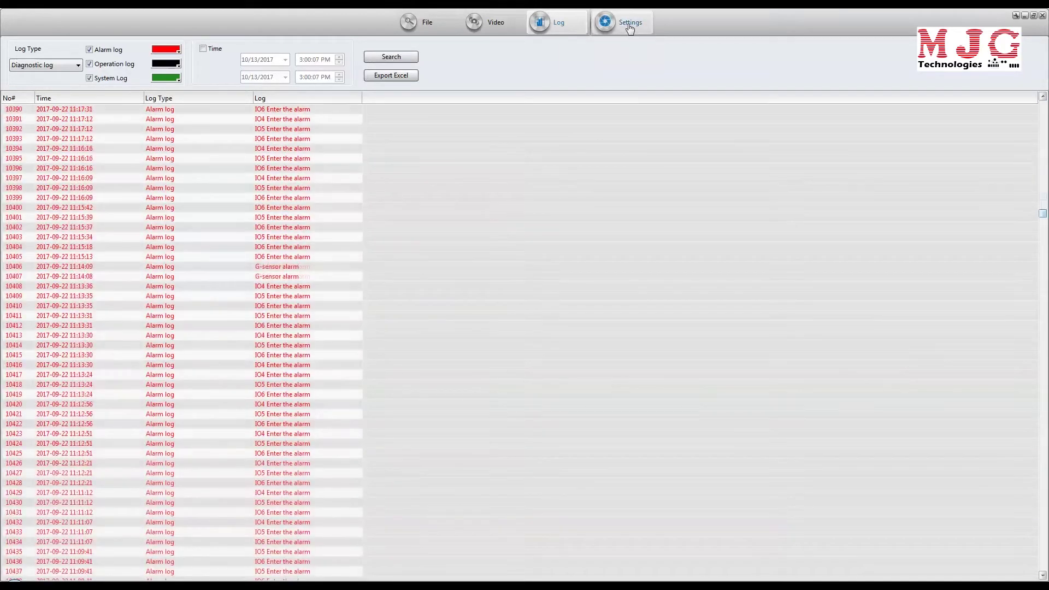
Look over the player Settings and its User password page, then close the dialog.
click(630, 27)
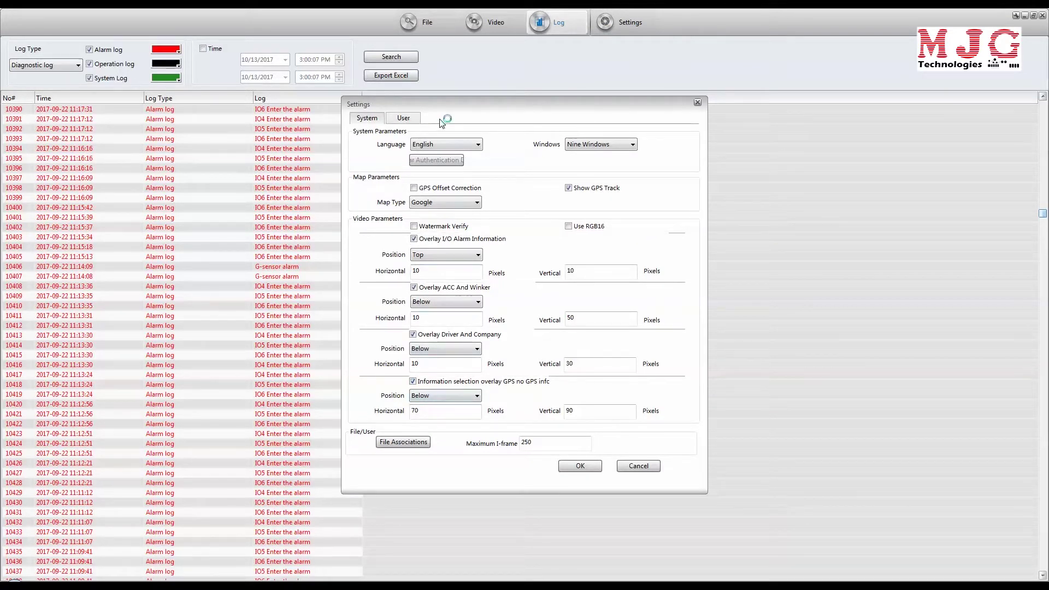
click(405, 118)
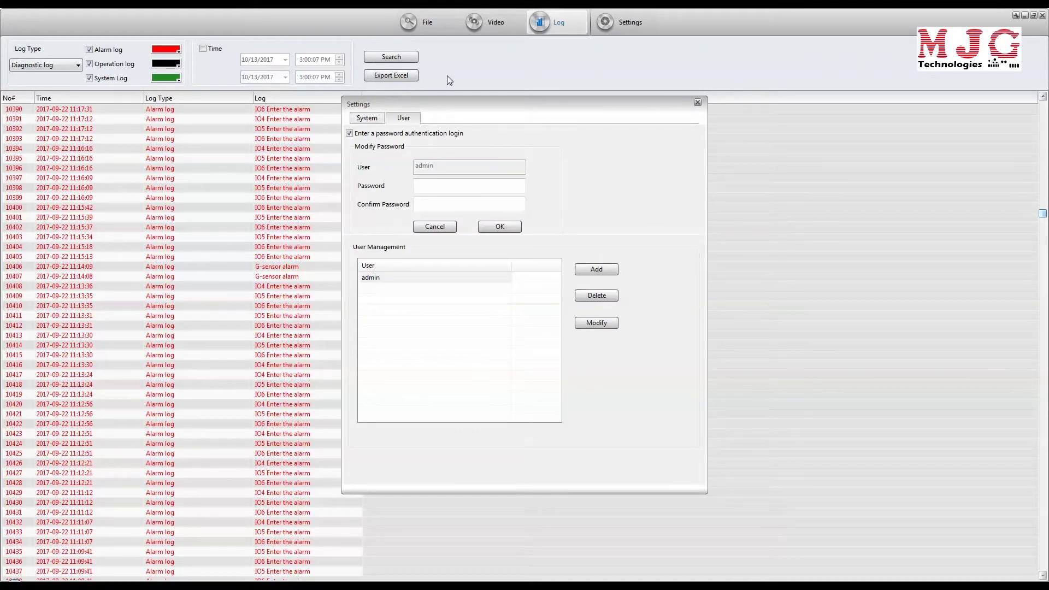
click(698, 103)
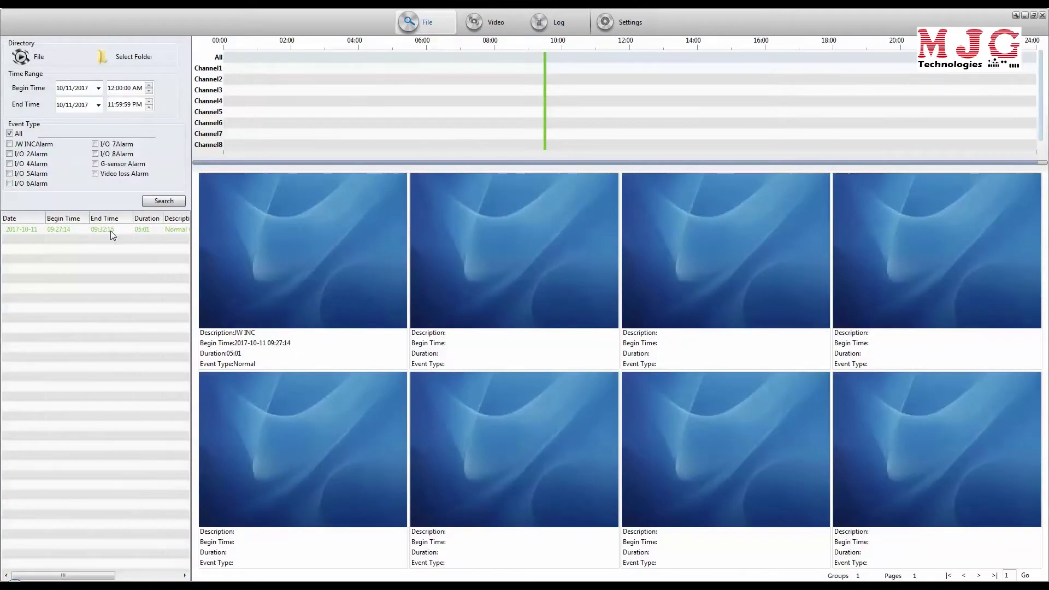
double_click(110, 231)
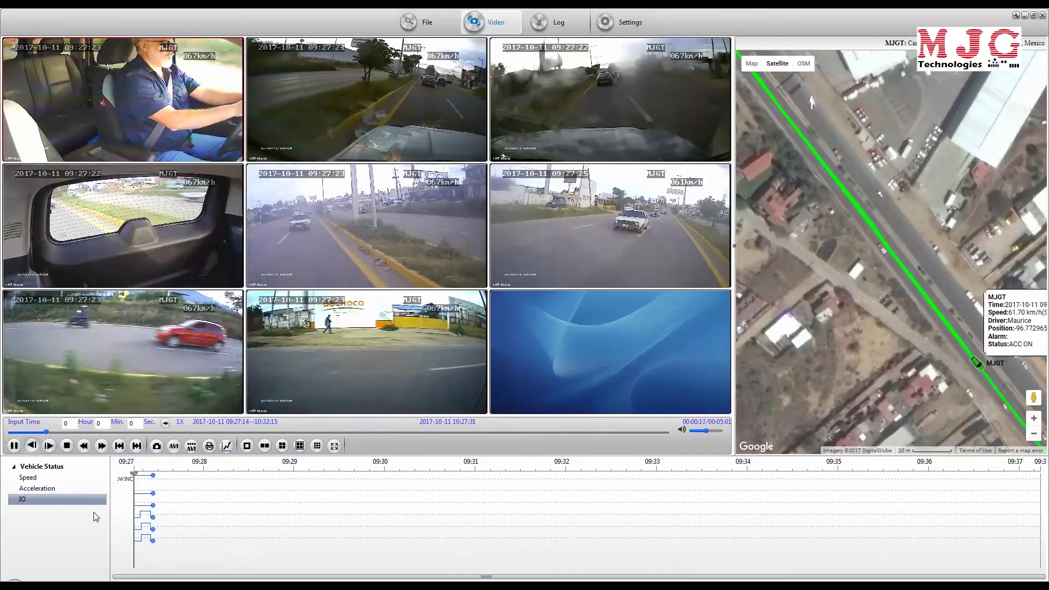
Chart the trip's acceleration under Vehicle Status, then switch the lower graph to speed in km/h.
click(49, 489)
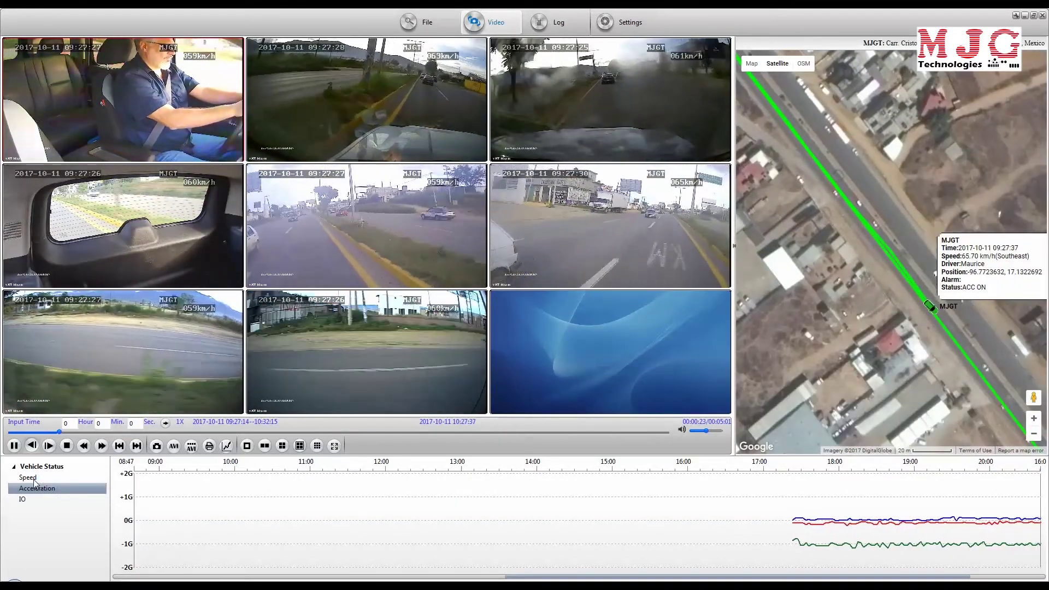
click(30, 478)
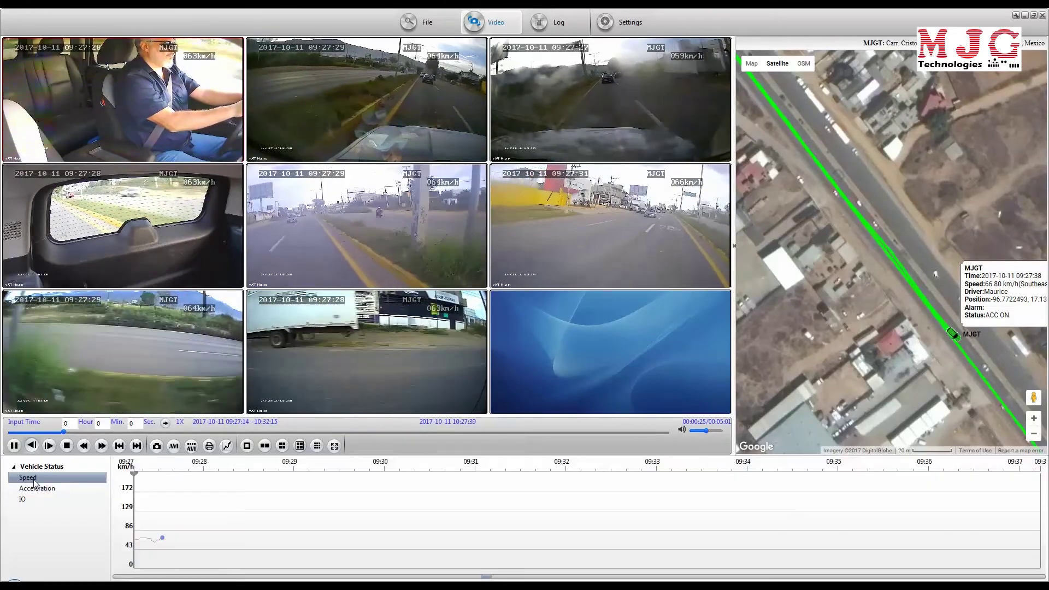